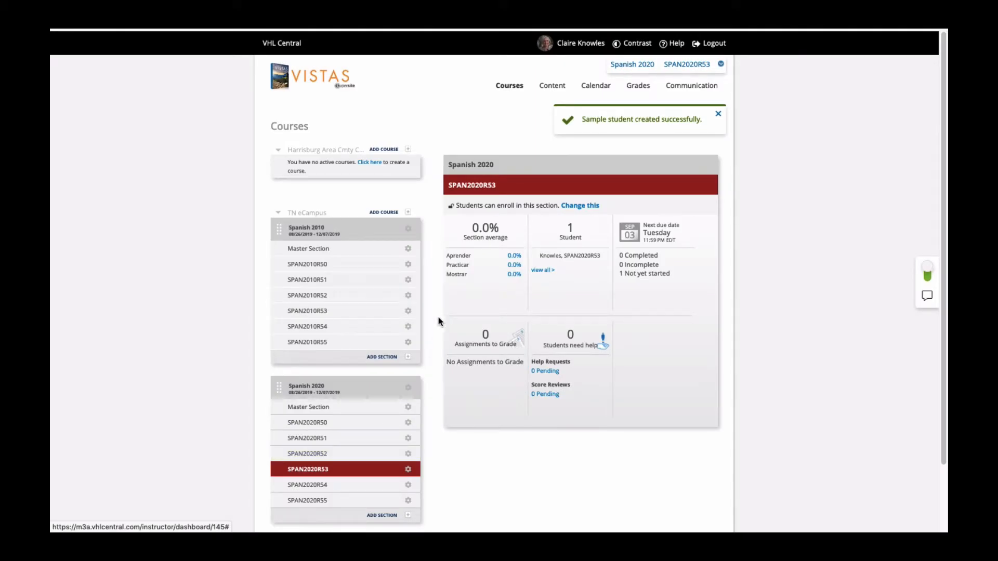
Open the assessments of Spanish 2010 section SPAN2010R50 and show the Lección 11 grammar quizzes.
{"action": "left_click", "coordinate": [408, 264]}
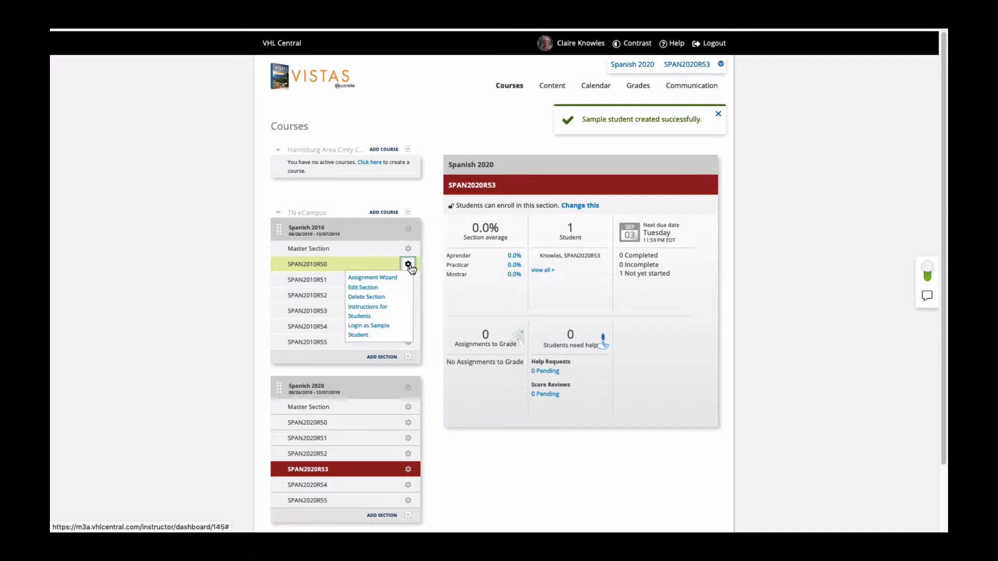
{"action": "left_click", "coordinate": [322, 265]}
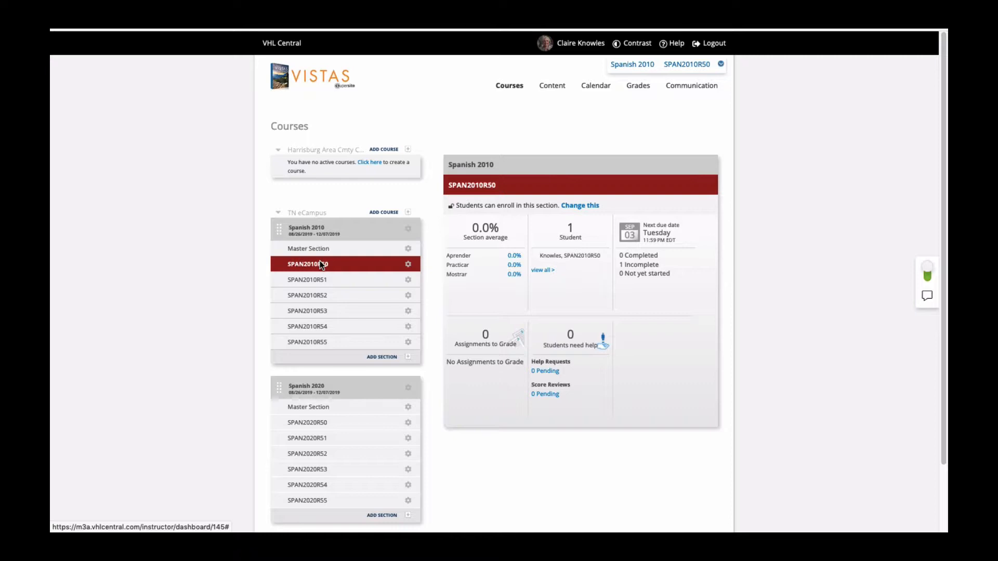
{"action": "mouse_move", "coordinate": [542, 89]}
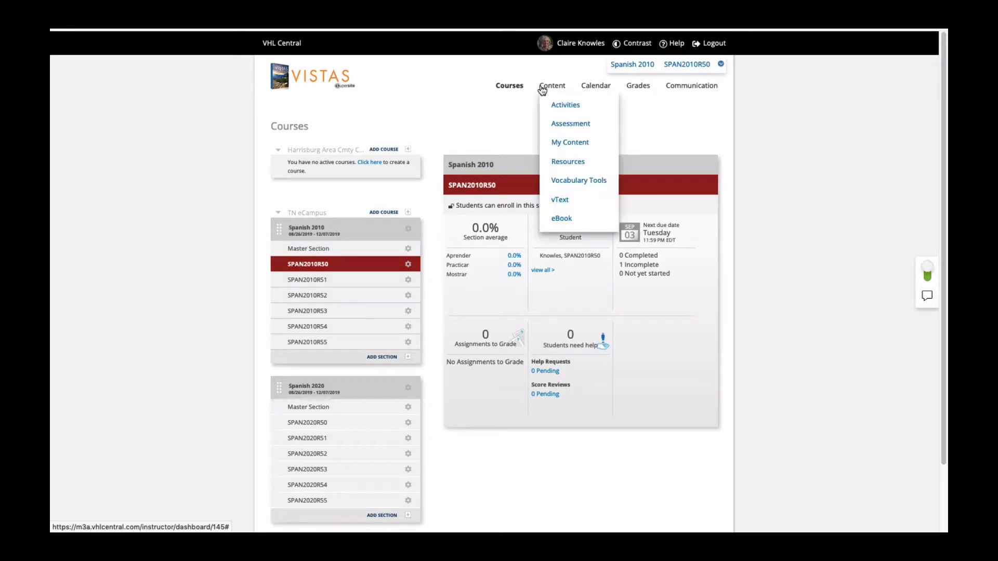
{"action": "left_click", "coordinate": [564, 124]}
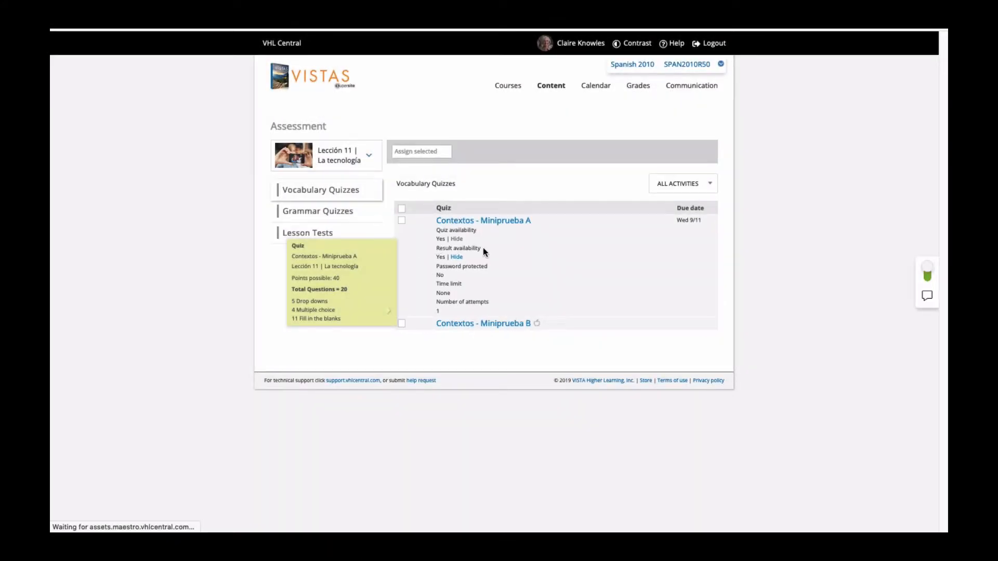
{"action": "left_click", "coordinate": [335, 213]}
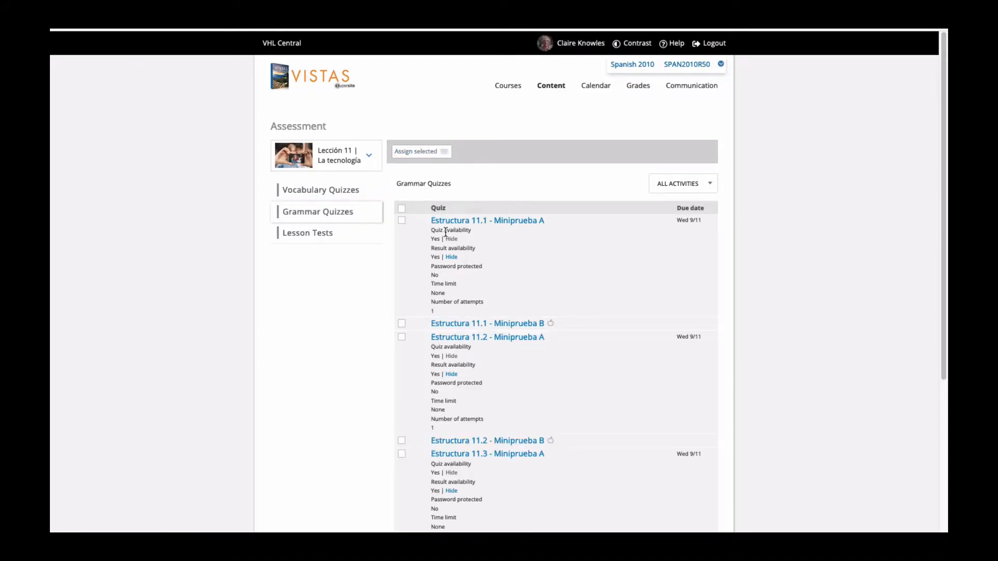
{"action": "mouse_move", "coordinate": [447, 231]}
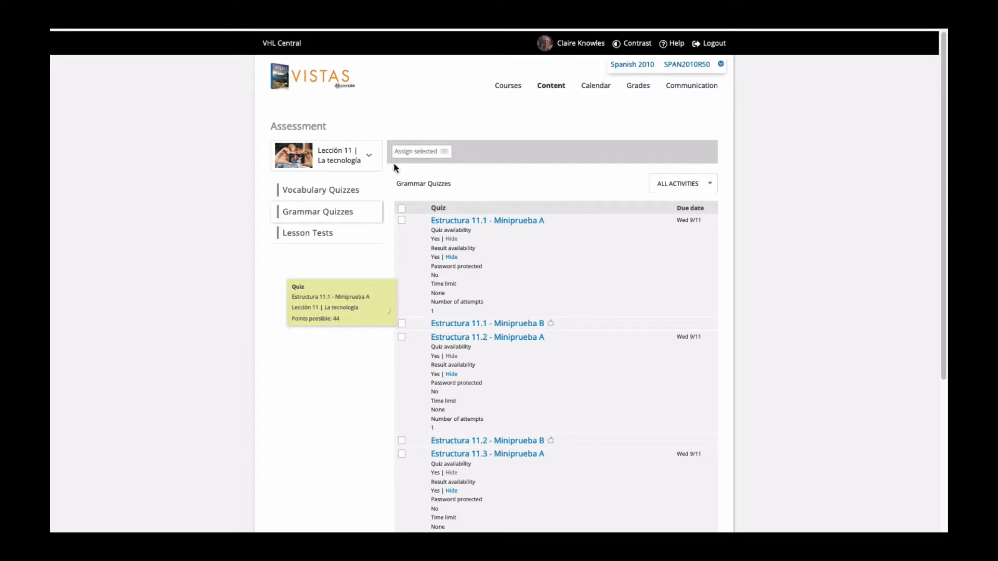
Open the reassignment settings for the vocabulary quiz Contextos - Miniprueba A in Lección 13.
{"action": "left_click", "coordinate": [369, 156]}
{"action": "left_click", "coordinate": [334, 270]}
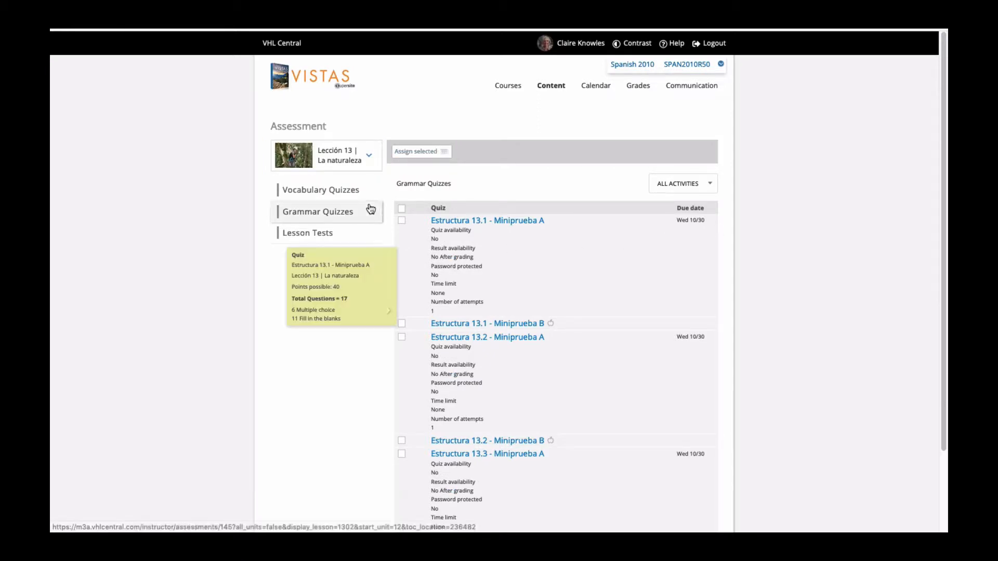
{"action": "left_click", "coordinate": [330, 192]}
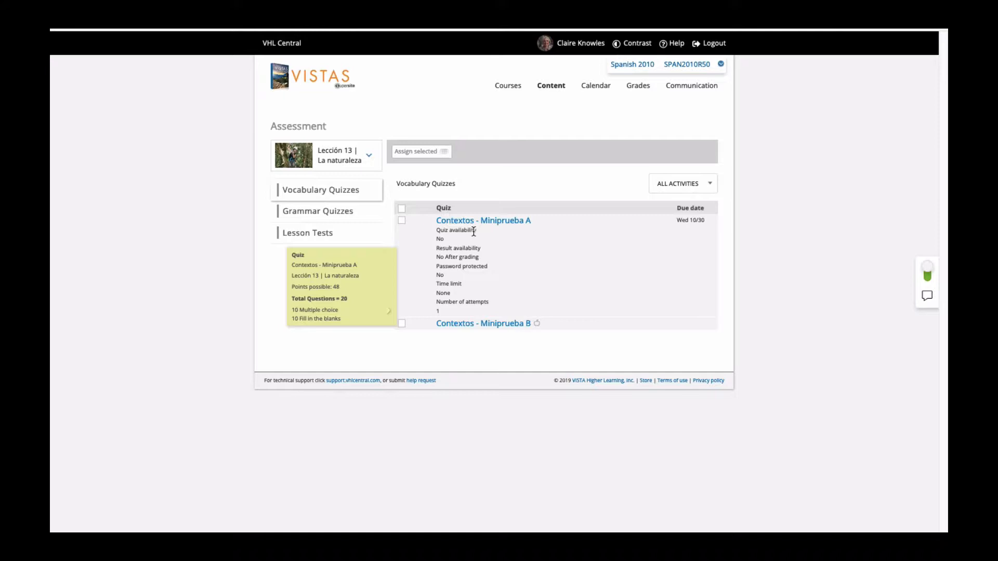
{"action": "left_click", "coordinate": [402, 222]}
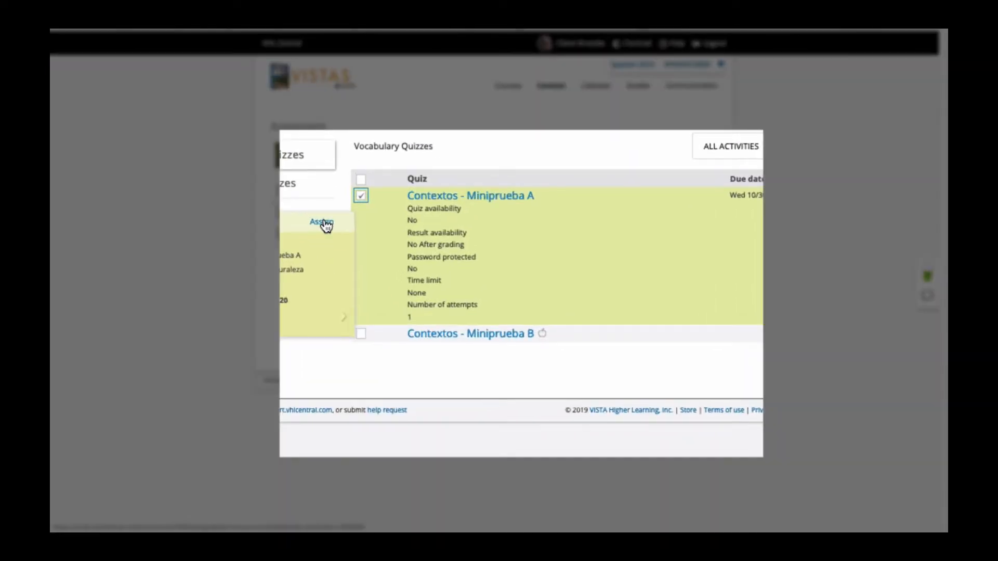
{"action": "left_click", "coordinate": [372, 240]}
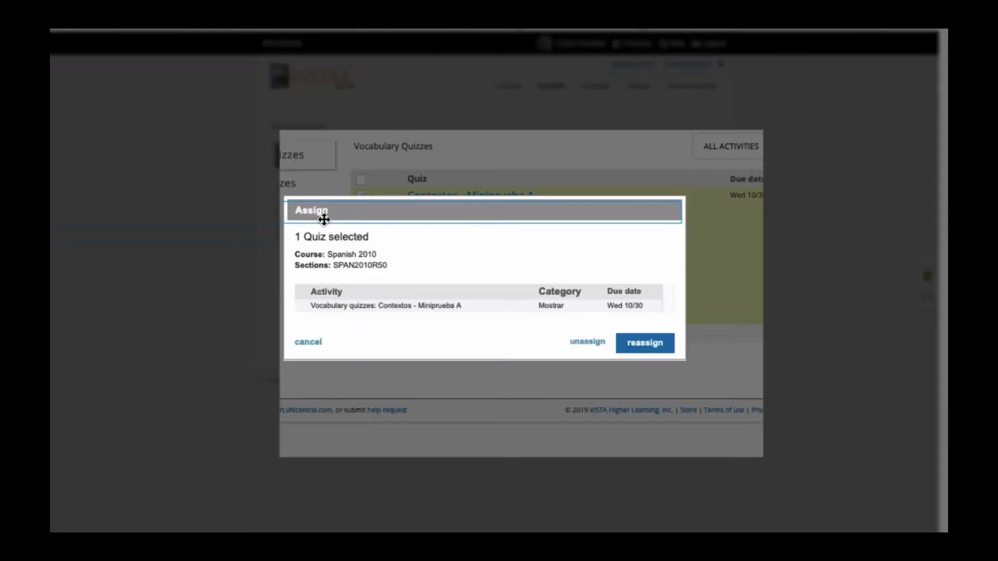
{"action": "left_click", "coordinate": [646, 347]}
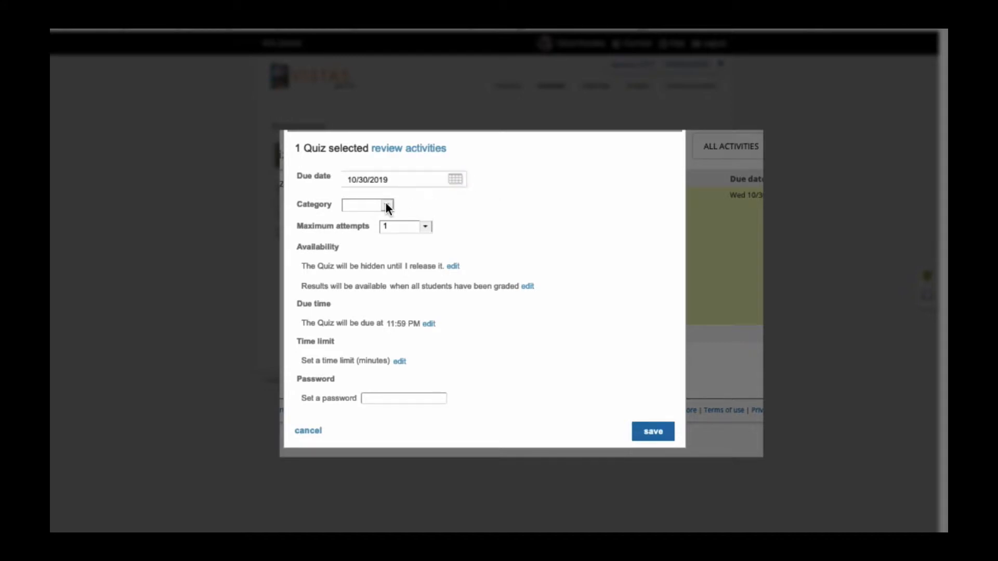
Set the quiz's category to Mostrar, keep it hidden until "I release it", make results available "when I release them", and save.
{"action": "left_click", "coordinate": [387, 206]}
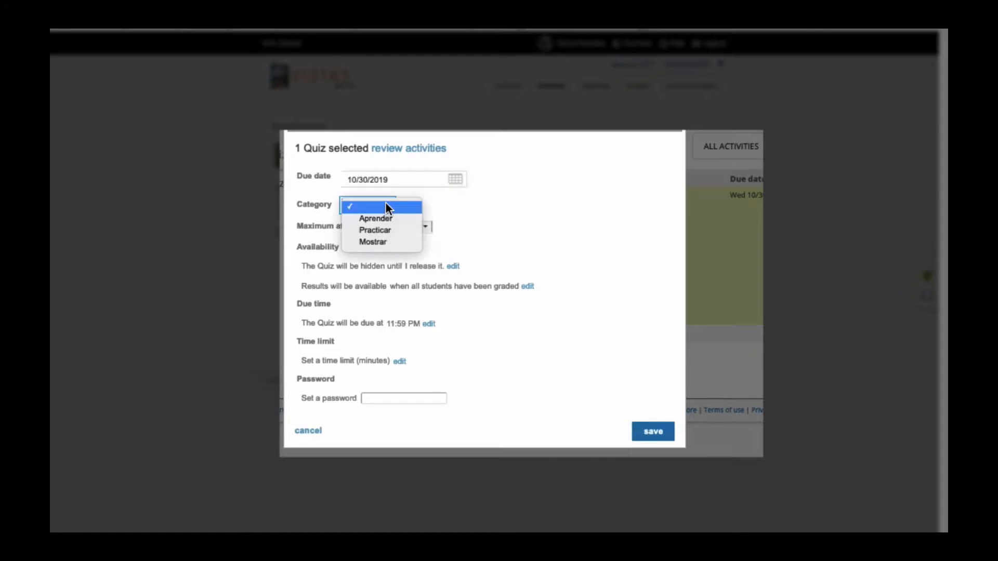
{"action": "left_click", "coordinate": [389, 241]}
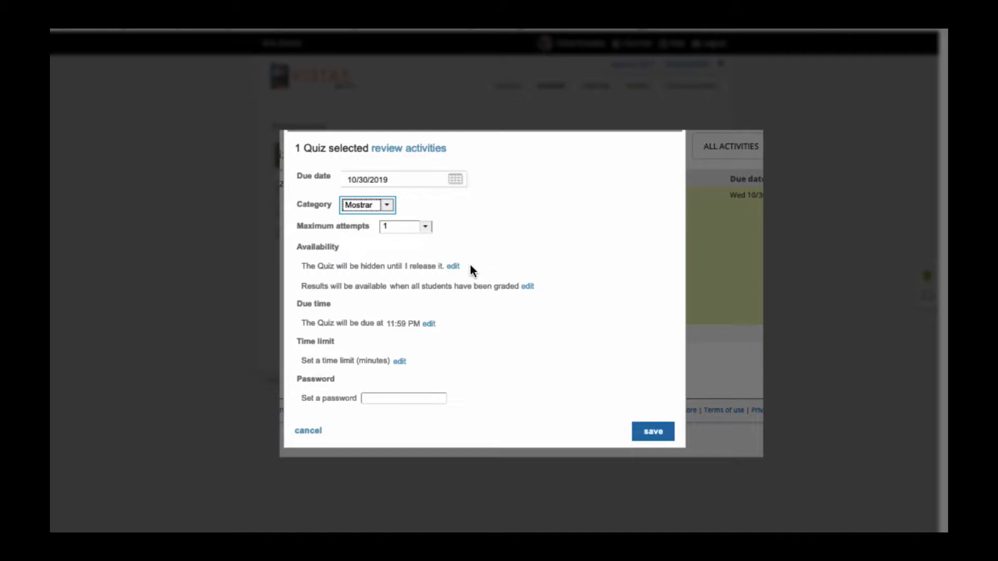
{"action": "left_click", "coordinate": [454, 267]}
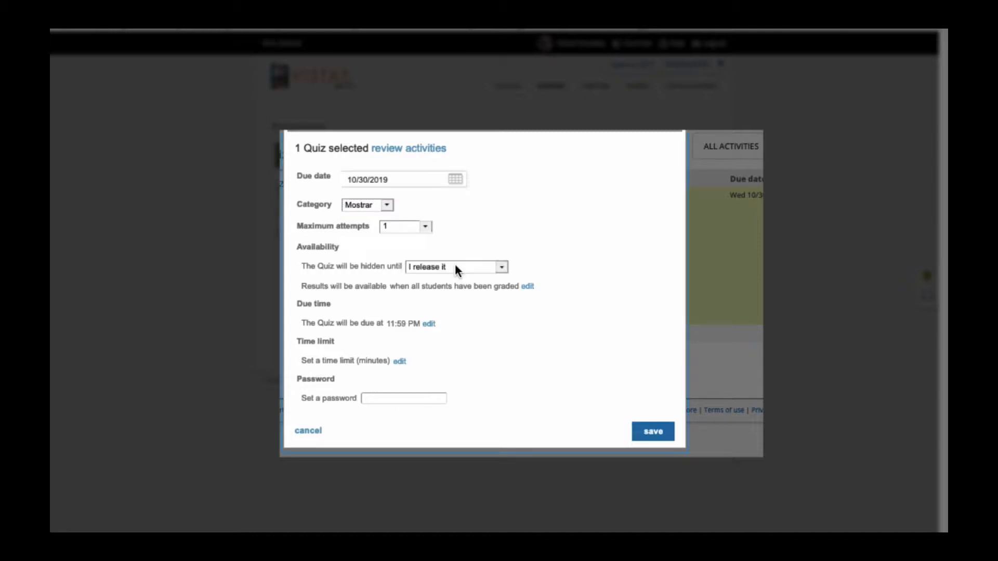
{"action": "left_click", "coordinate": [527, 286]}
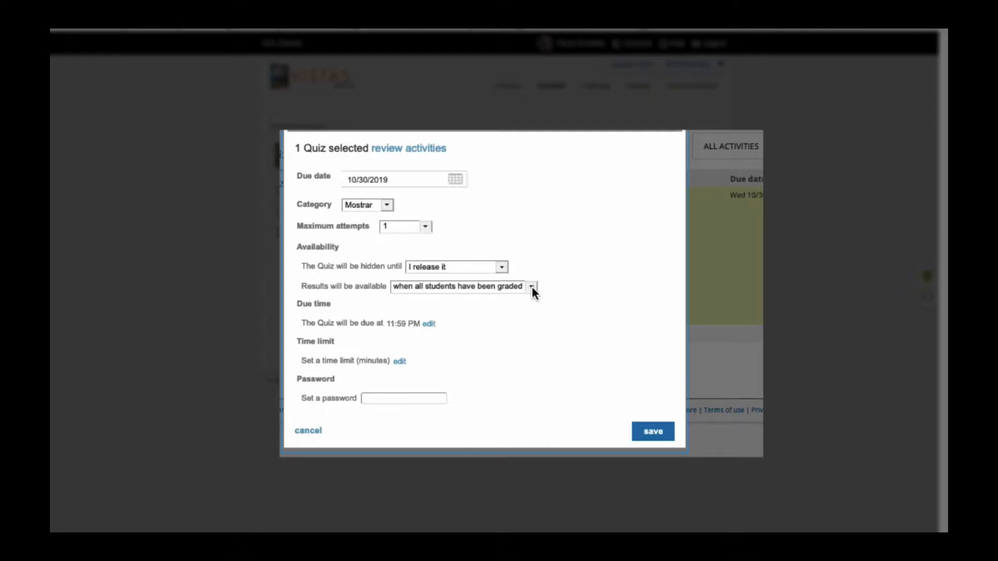
{"action": "left_click", "coordinate": [532, 286]}
{"action": "left_click", "coordinate": [532, 296]}
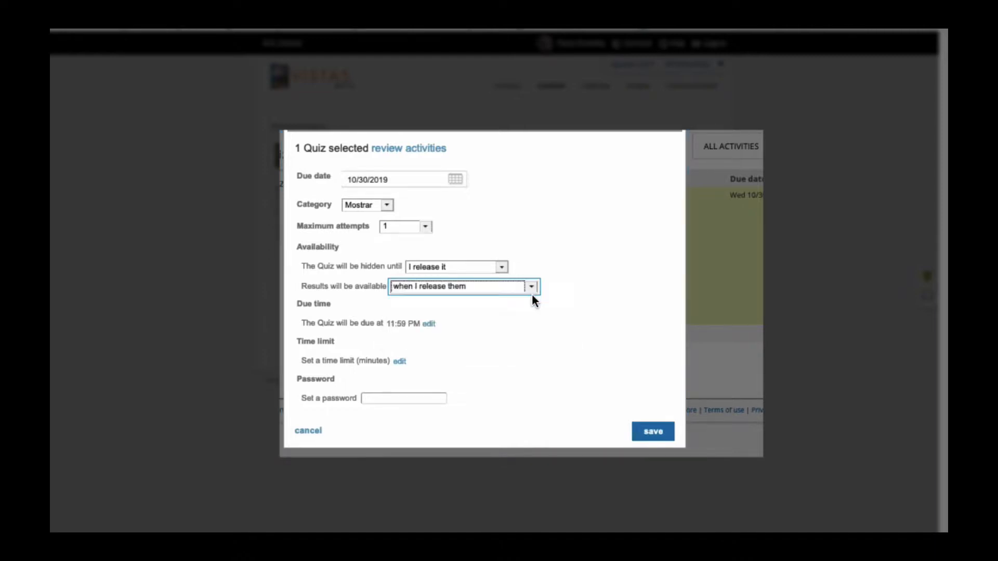
{"action": "left_click", "coordinate": [651, 432]}
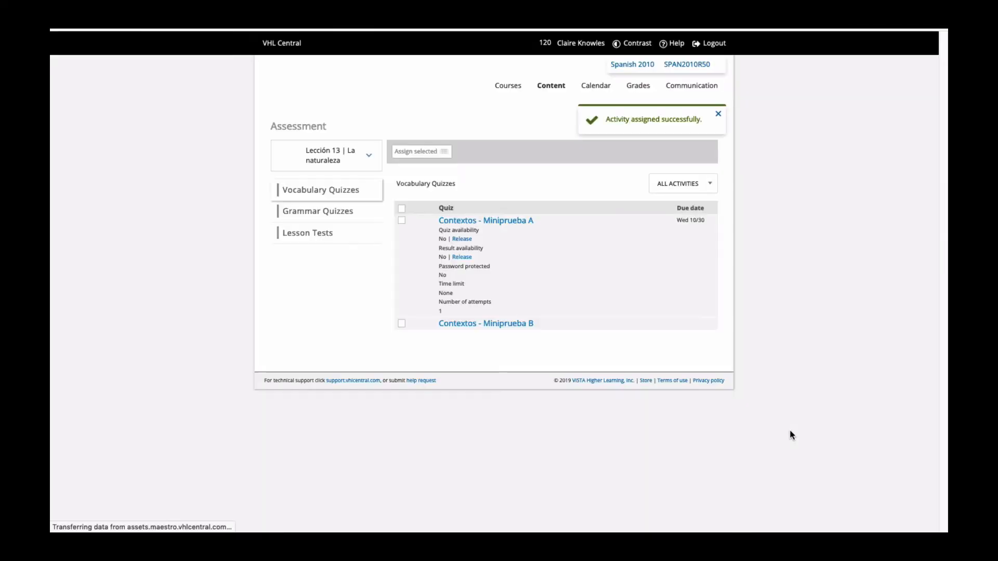
Release both the quiz and its results for Contextos - Miniprueba A.
{"action": "left_click", "coordinate": [460, 239]}
{"action": "left_click", "coordinate": [460, 257]}
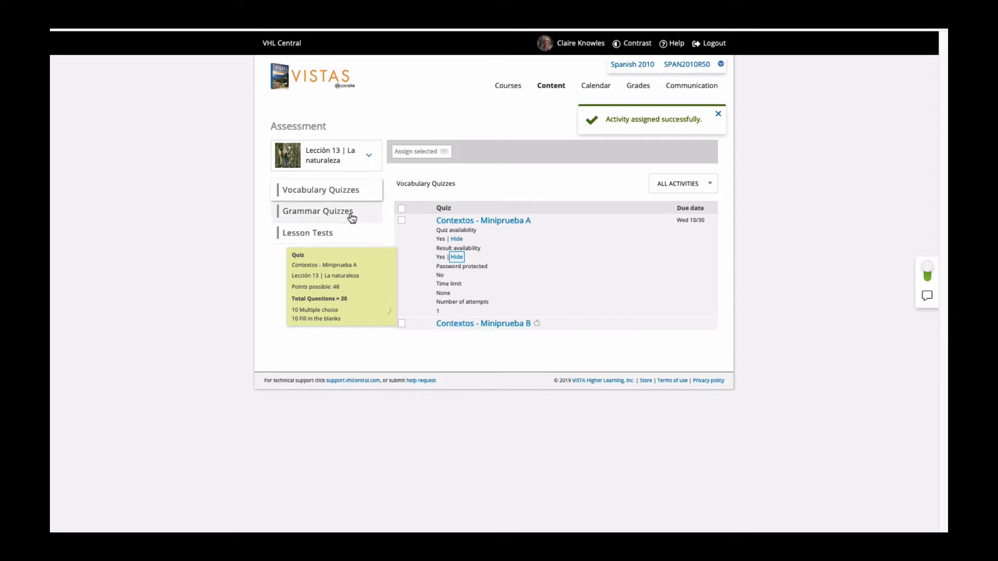
Select the Lección 13 grammar quizzes Estructura 13.1, 13.2 and 13.3 - Miniprueba A and open their shared reassignment settings.
{"action": "left_click", "coordinate": [335, 212]}
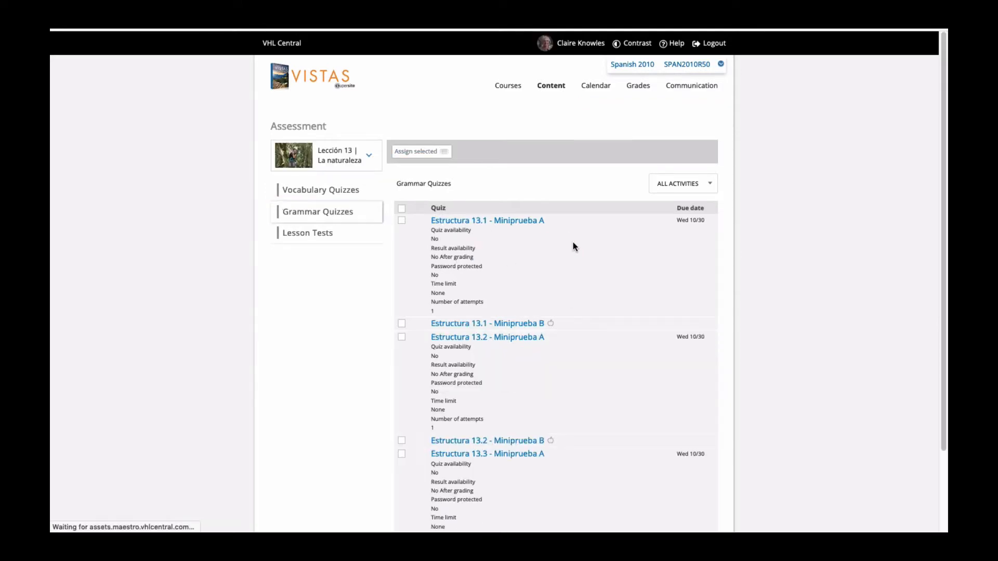
{"action": "left_click", "coordinate": [401, 222]}
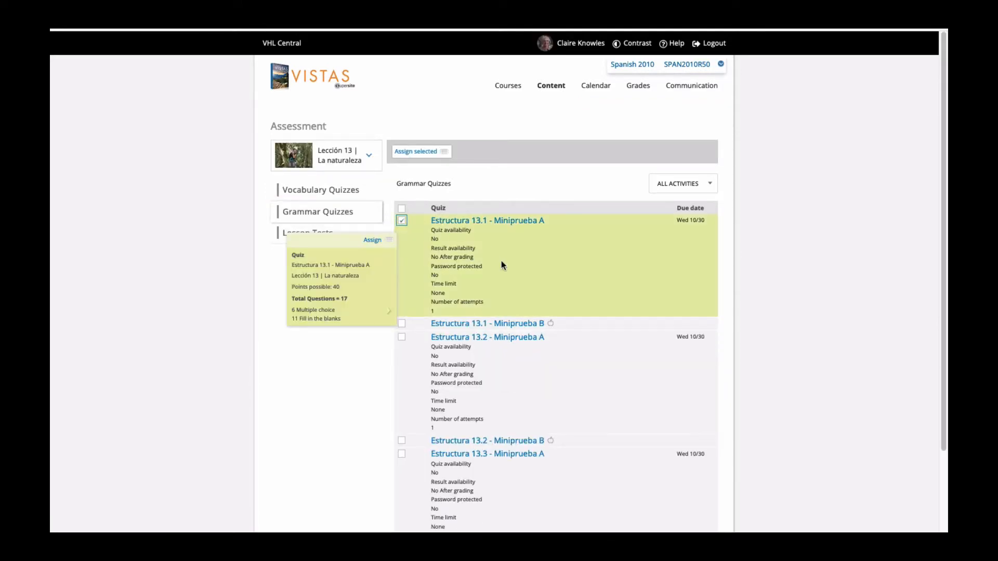
{"action": "left_click", "coordinate": [401, 337]}
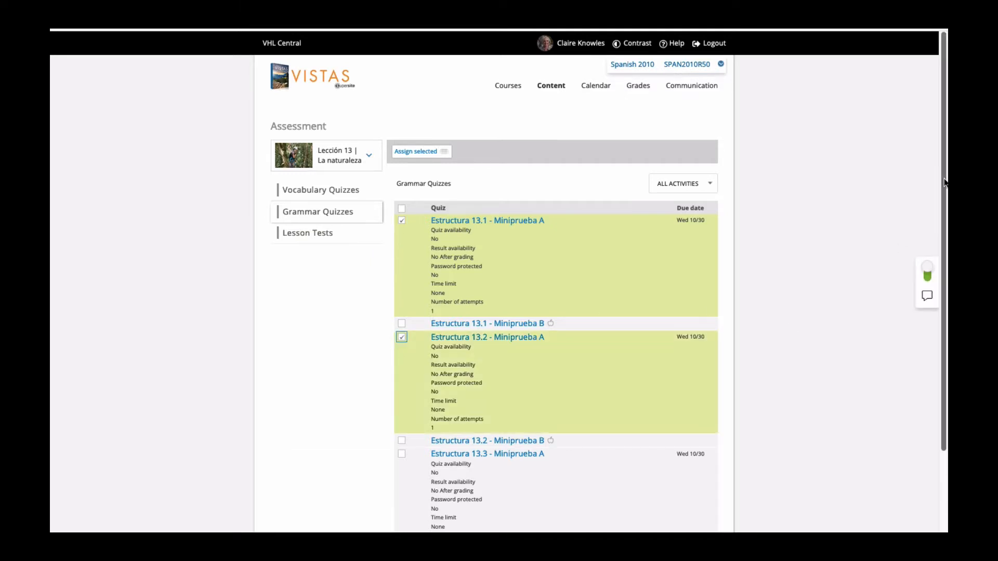
{"action": "scroll", "coordinate": [468, 343], "scroll_direction": "down", "scroll_amount": 3}
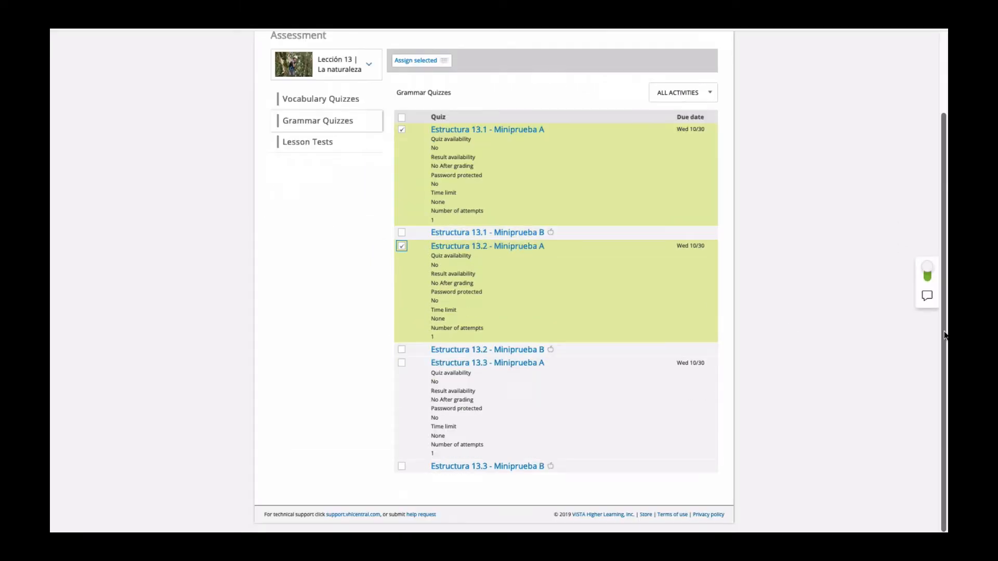
{"action": "left_click", "coordinate": [401, 363]}
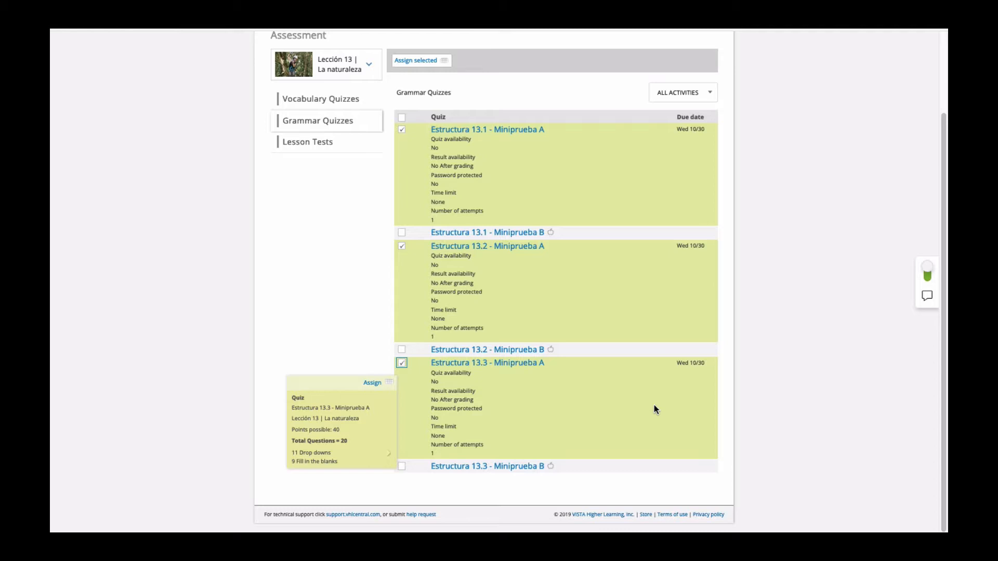
{"action": "left_click", "coordinate": [416, 62]}
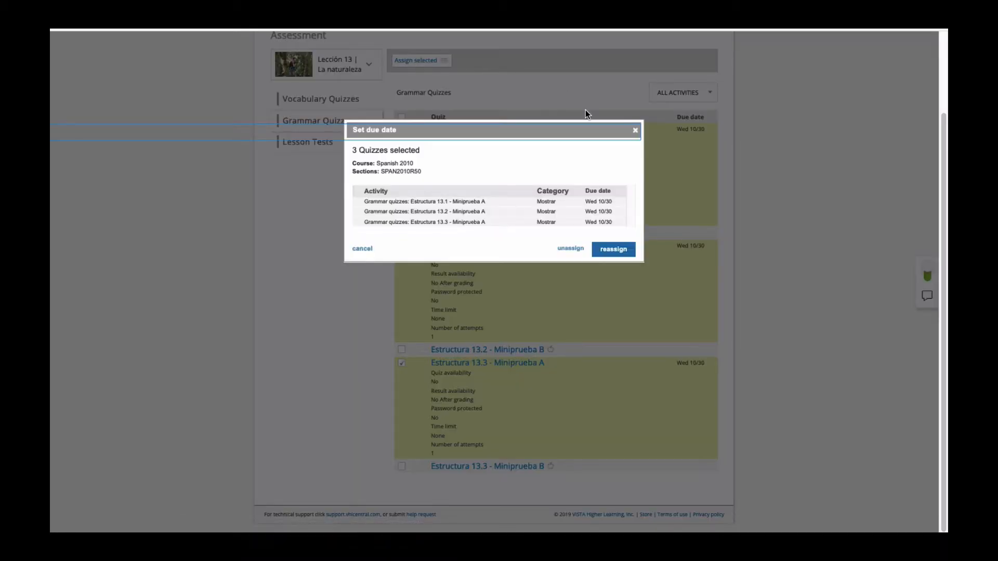
{"action": "left_click", "coordinate": [613, 248]}
Reassign the three grammar quizzes under Mostrar, hidden until "I release it", with results available "when I release them".
{"action": "left_click", "coordinate": [413, 137]}
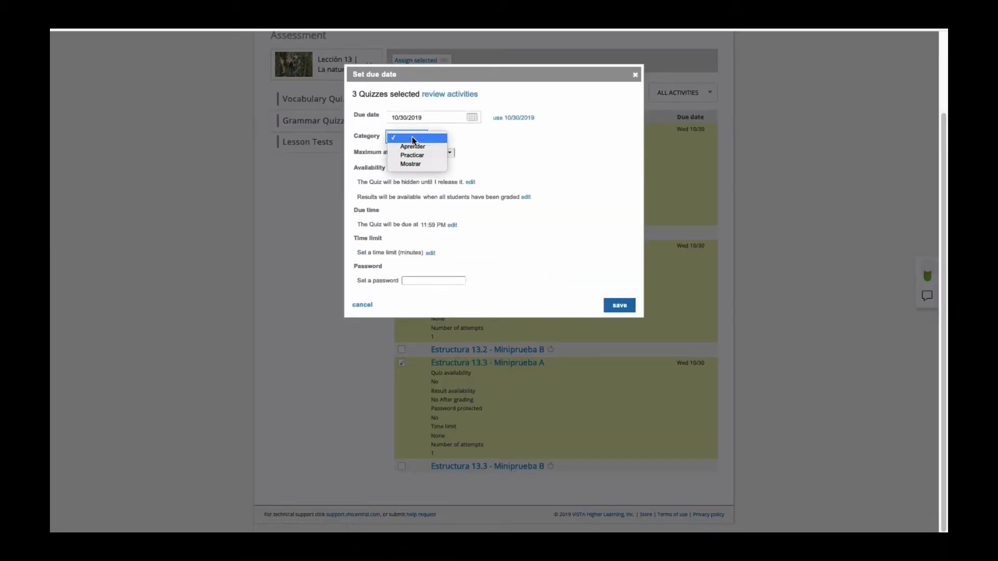
{"action": "left_click", "coordinate": [417, 164]}
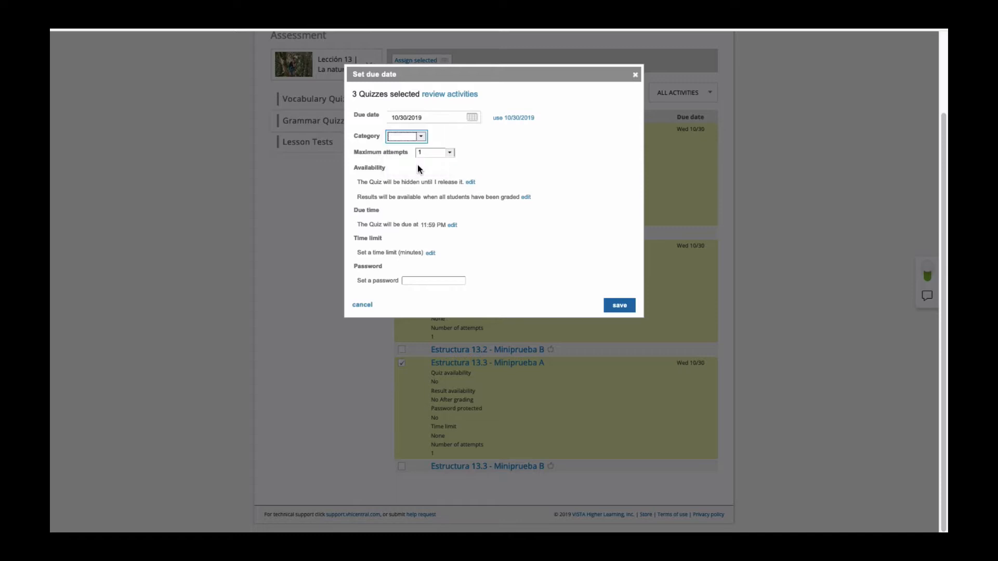
{"action": "left_click", "coordinate": [471, 182]}
{"action": "left_click", "coordinate": [526, 197]}
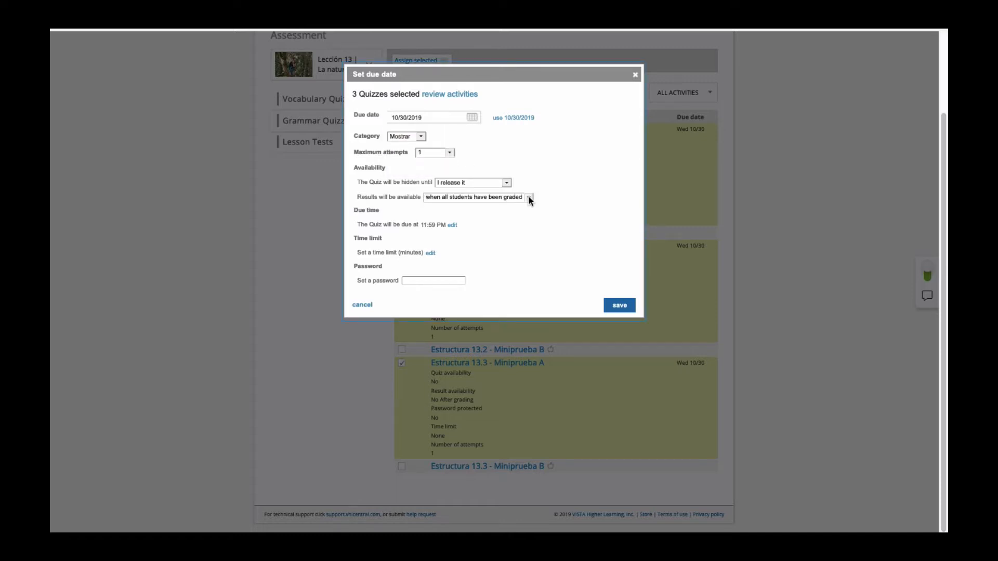
{"action": "left_click", "coordinate": [529, 200]}
{"action": "left_click", "coordinate": [529, 206]}
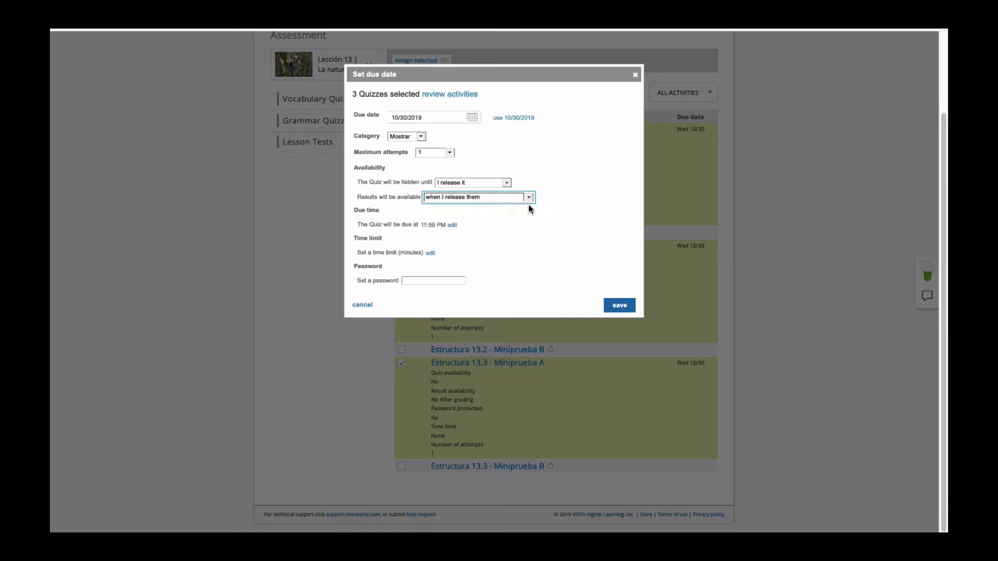
{"action": "left_click", "coordinate": [626, 307]}
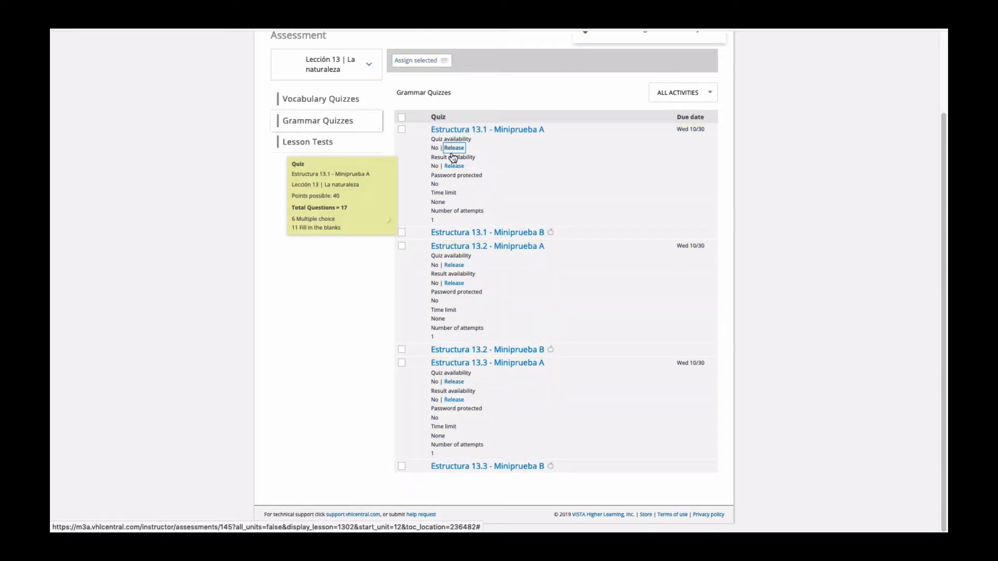
Release the quizzes and results for Estructura 13.1, 13.2 and 13.3 - Miniprueba A.
{"action": "left_click", "coordinate": [454, 166]}
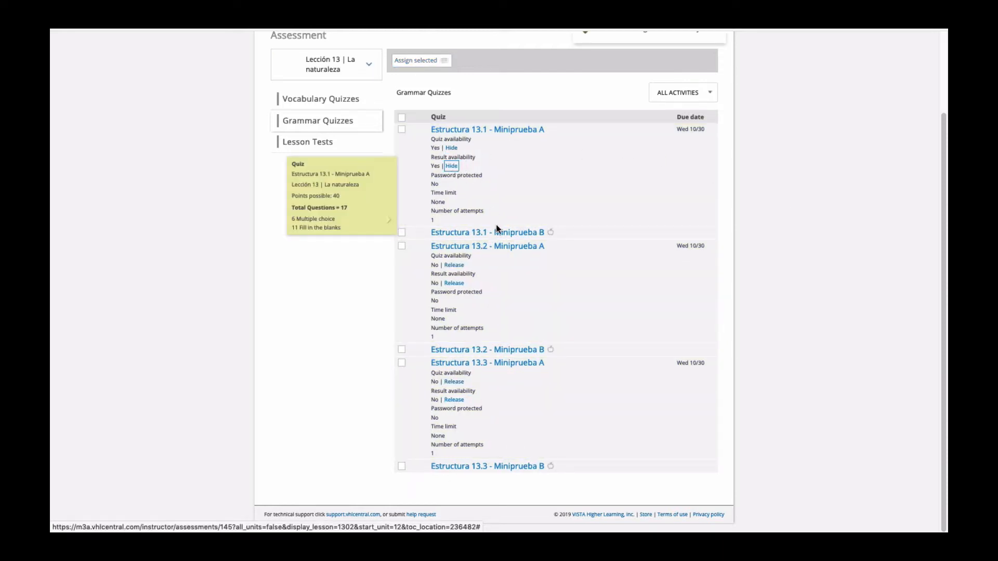
{"action": "left_click", "coordinate": [454, 265]}
{"action": "left_click", "coordinate": [454, 283]}
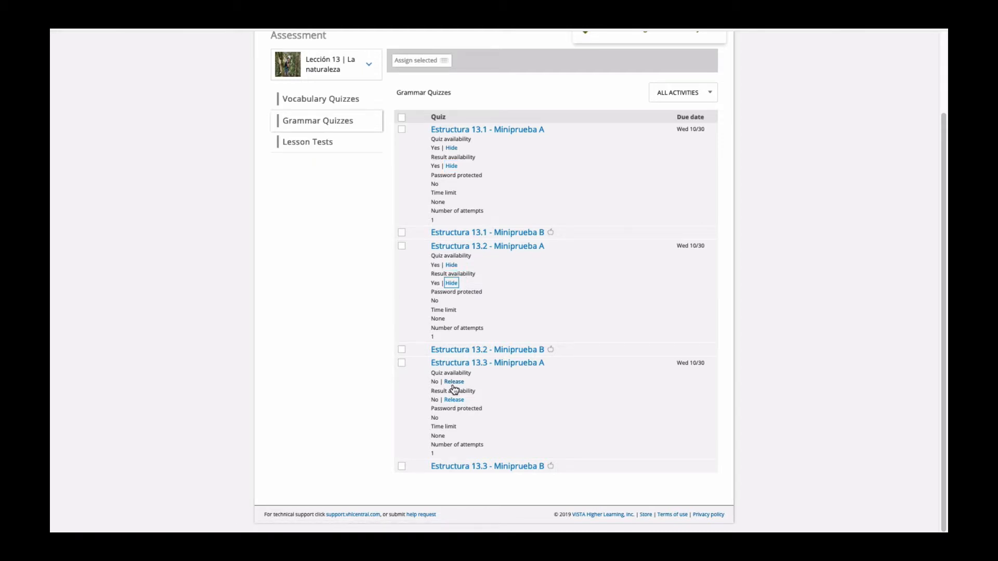
{"action": "left_click", "coordinate": [454, 382]}
{"action": "left_click", "coordinate": [453, 400]}
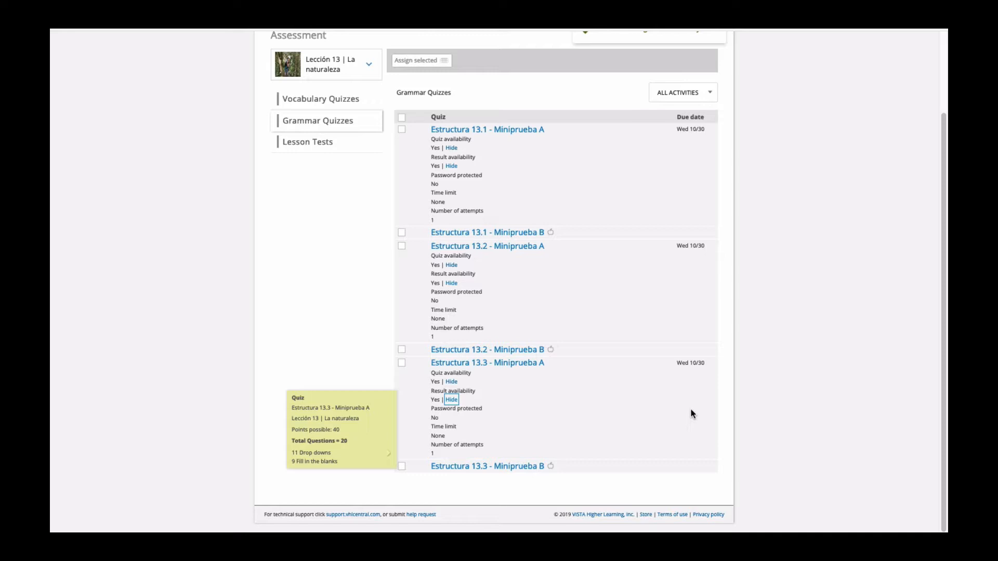
Show the grammar quizzes of Lección 14 and open the section's assignment calendar.
{"action": "left_click", "coordinate": [371, 70]}
{"action": "left_click", "coordinate": [322, 220]}
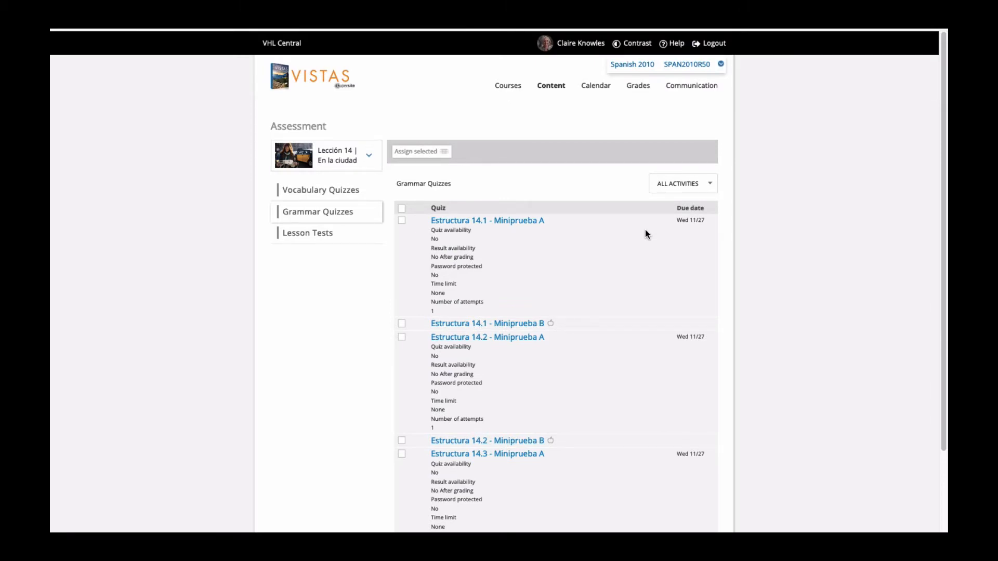
{"action": "left_click", "coordinate": [597, 86]}
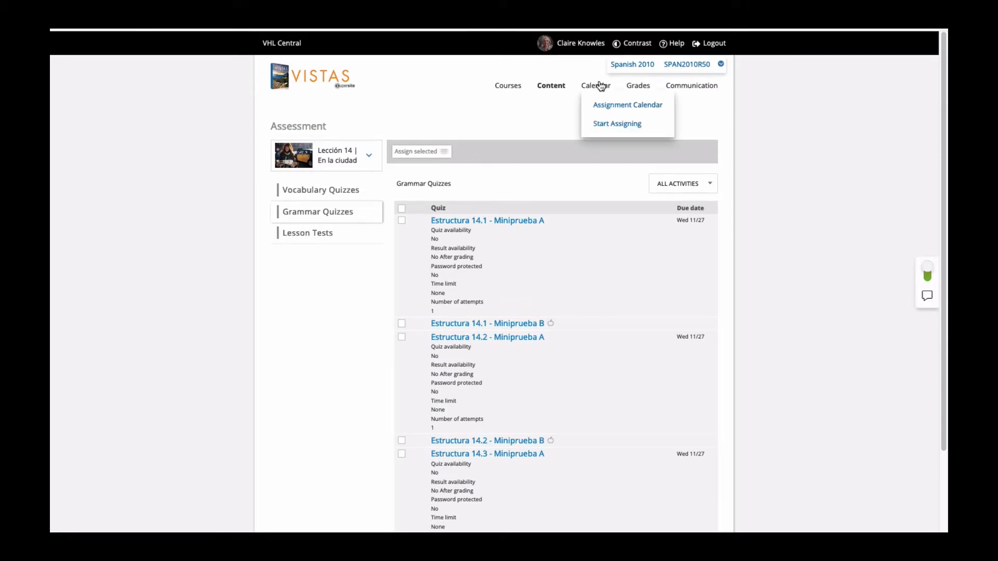
{"action": "left_click", "coordinate": [610, 106]}
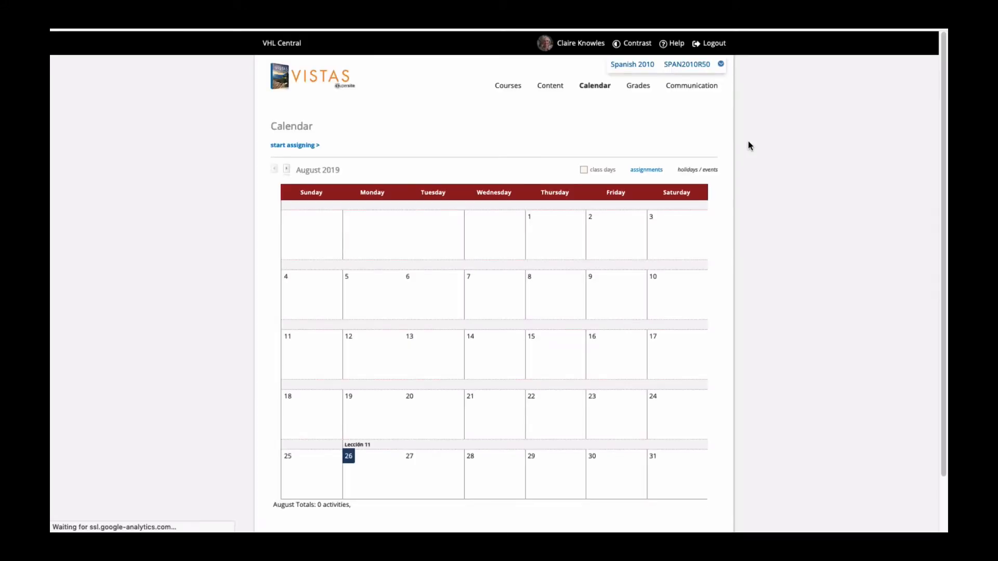
Show the month following August 2019 in the section's assignment calendar.
{"action": "left_click", "coordinate": [287, 169]}
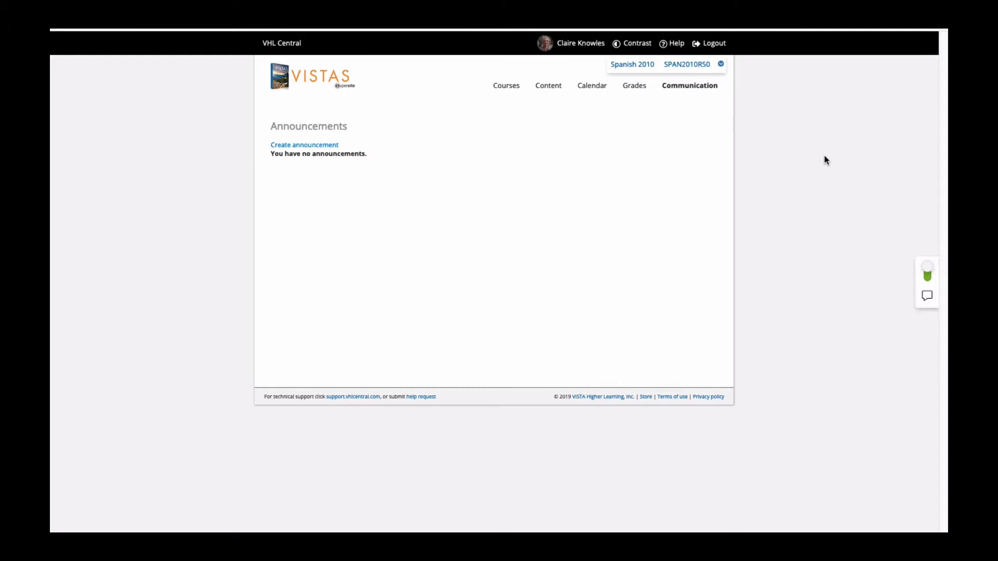
Create an announcement titled "El Primer Día de Clase" and paste its text ending "take place in the VHL Supersite and in D2L Brightspace.".
{"action": "left_click", "coordinate": [689, 93]}
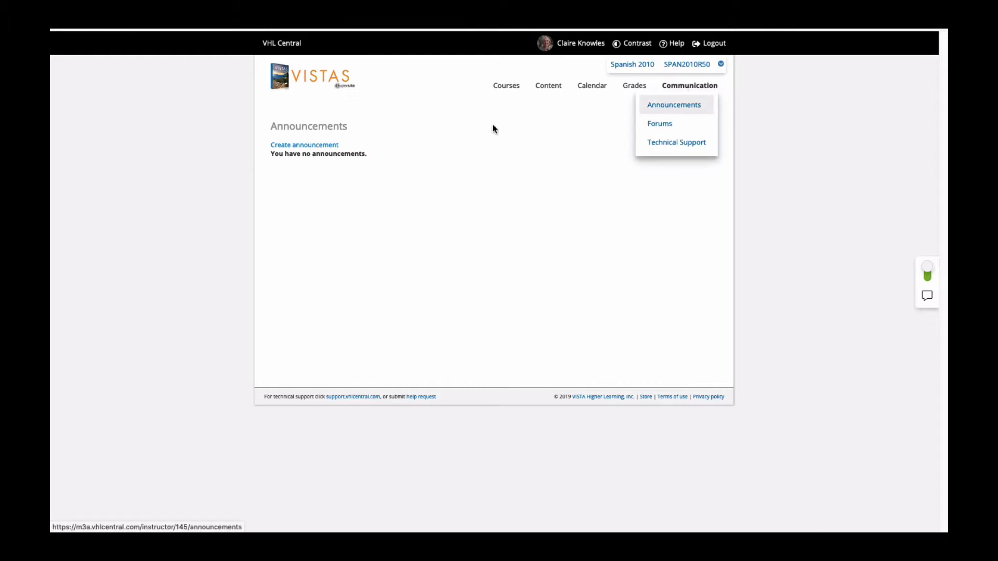
{"action": "left_click", "coordinate": [322, 147]}
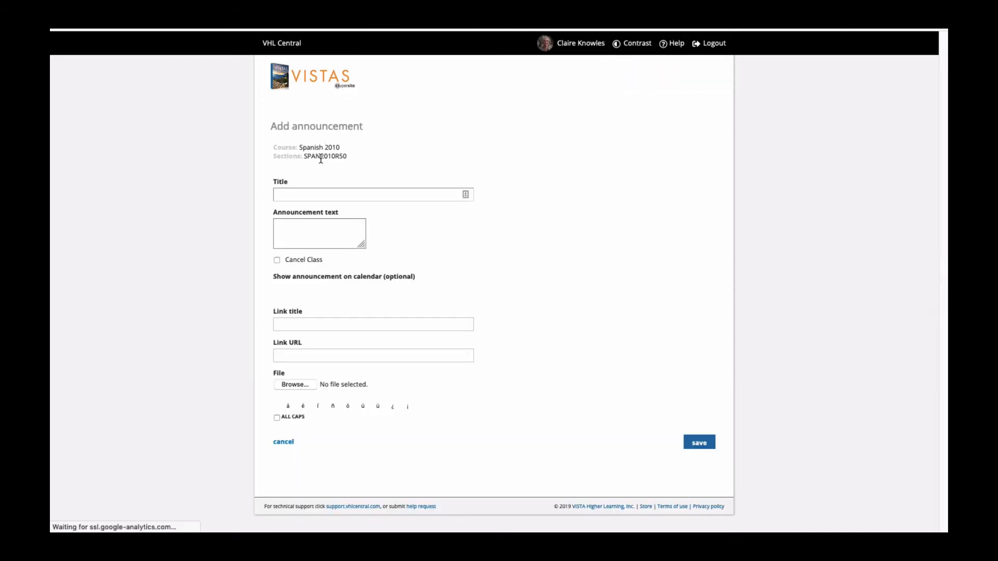
{"action": "left_click", "coordinate": [300, 196]}
{"action": "type", "text": "E"}
{"action": "key", "text": "Down"}
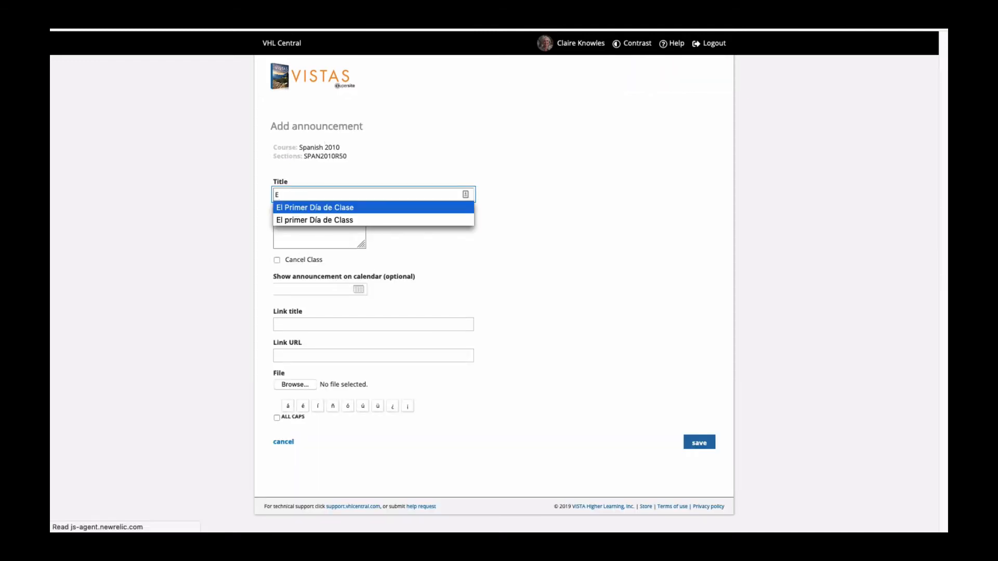
{"action": "key", "text": "Return"}
{"action": "left_click", "coordinate": [275, 227]}
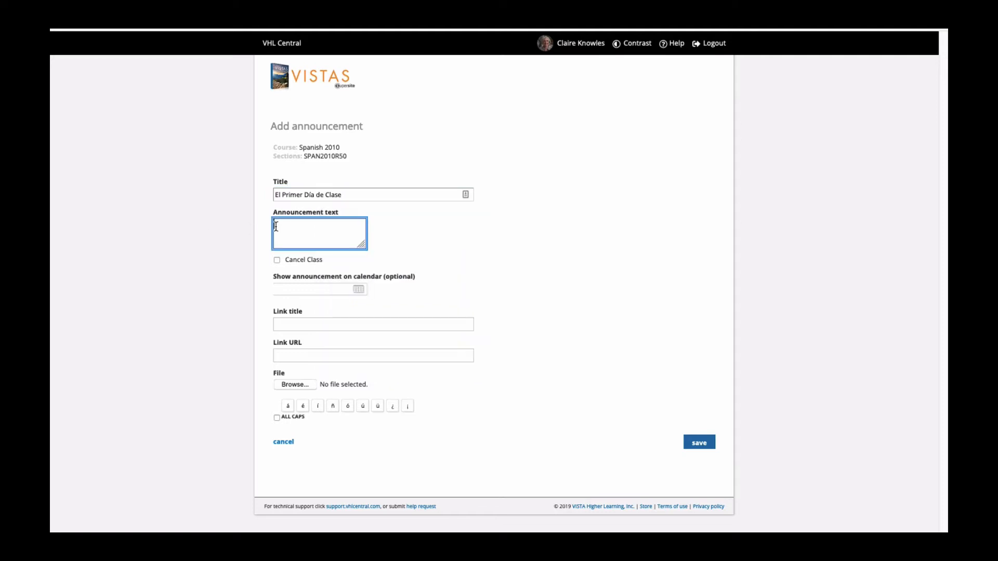
{"action": "key", "text": "ctrl+v"}
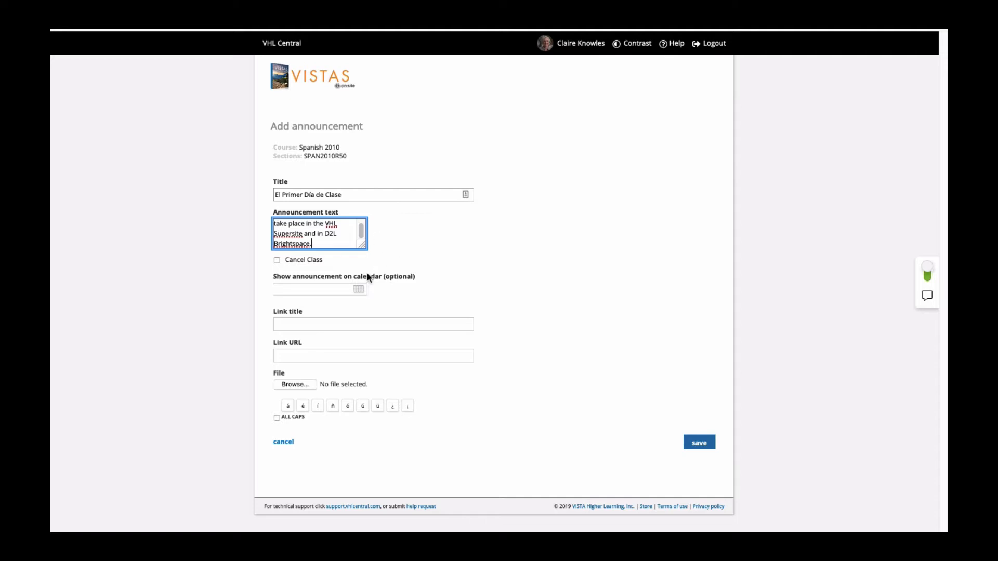
Show the announcement on the calendar for 08/26/2019 and save it with no link or file.
{"action": "left_click", "coordinate": [359, 289]}
{"action": "left_click", "coordinate": [297, 376]}
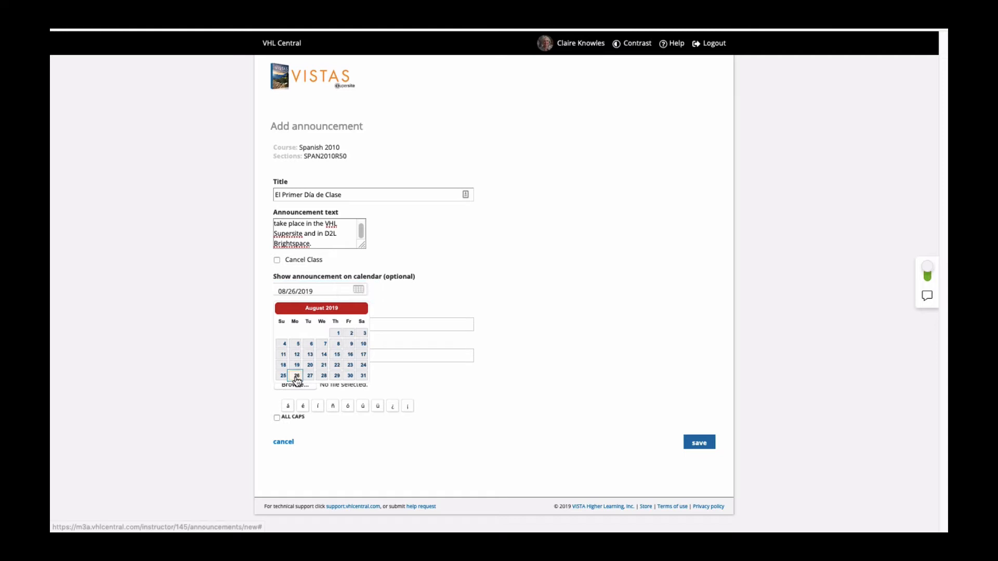
{"action": "left_click", "coordinate": [392, 329]}
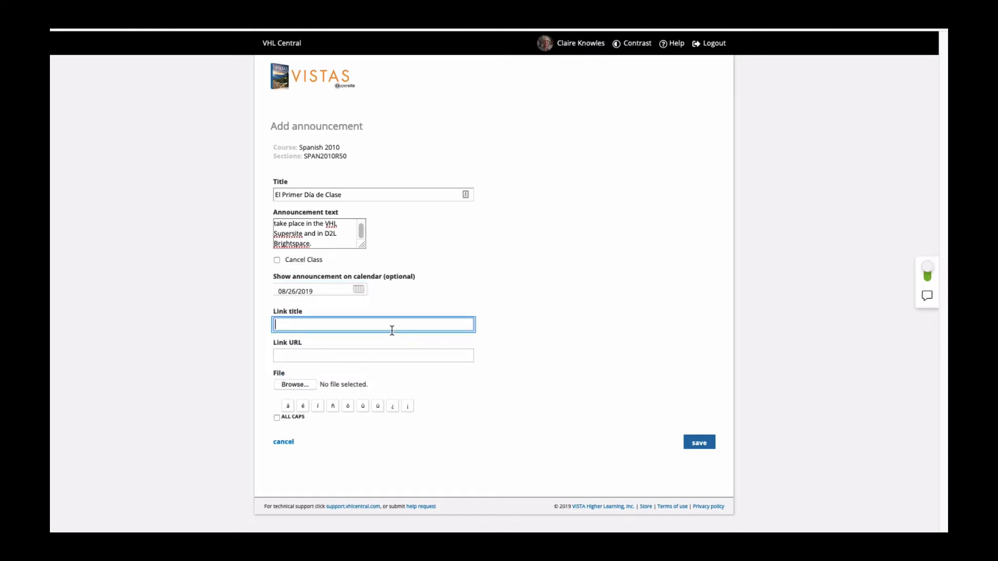
{"action": "left_click", "coordinate": [699, 443]}
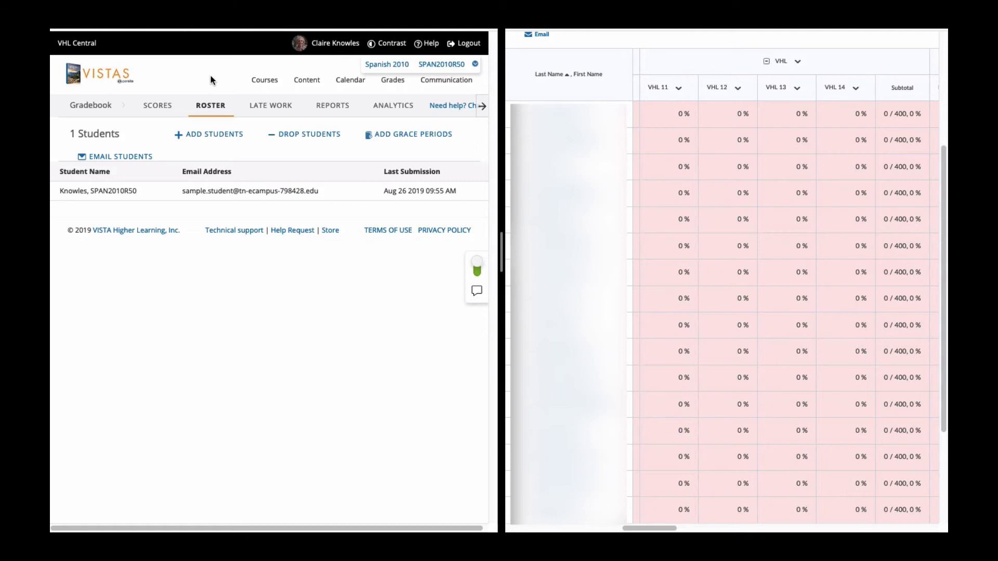
Display the section's lesson scores in the VHL gradebook and switch the D2L Brightspace grade entry page to Spreadsheet View.
{"action": "left_click", "coordinate": [392, 82]}
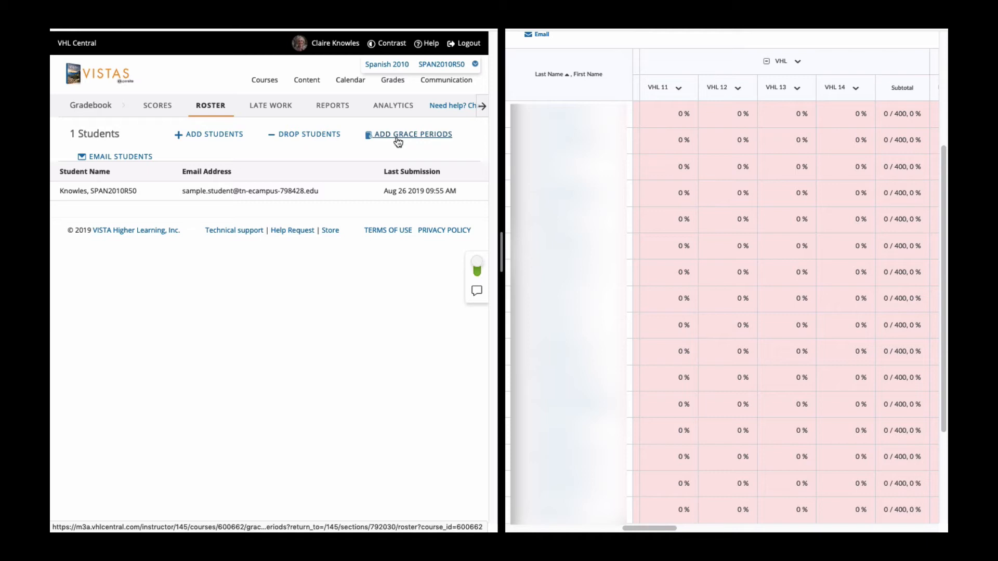
{"action": "left_click", "coordinate": [158, 105]}
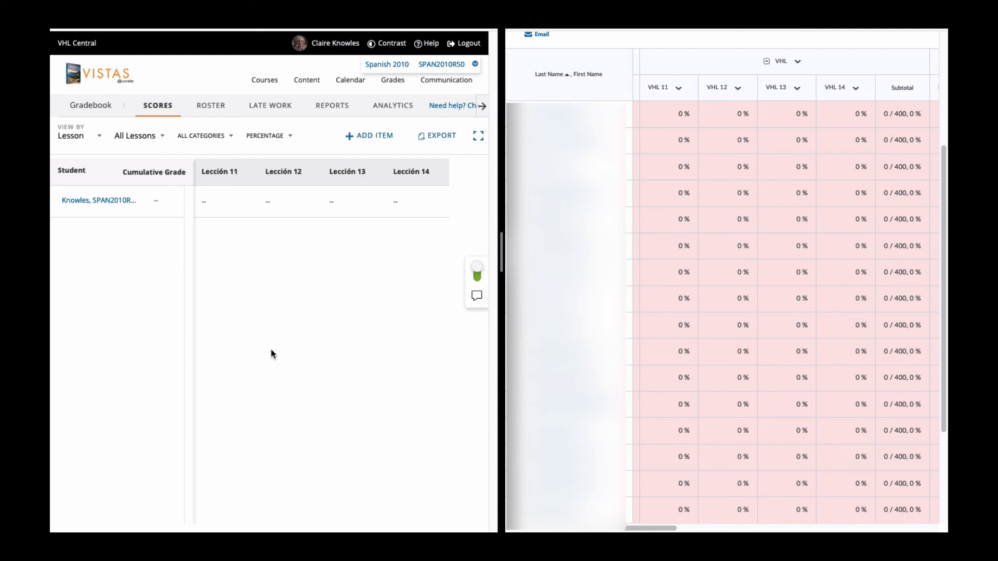
{"action": "scroll", "coordinate": [671, 143], "scroll_direction": "up", "scroll_amount": 4}
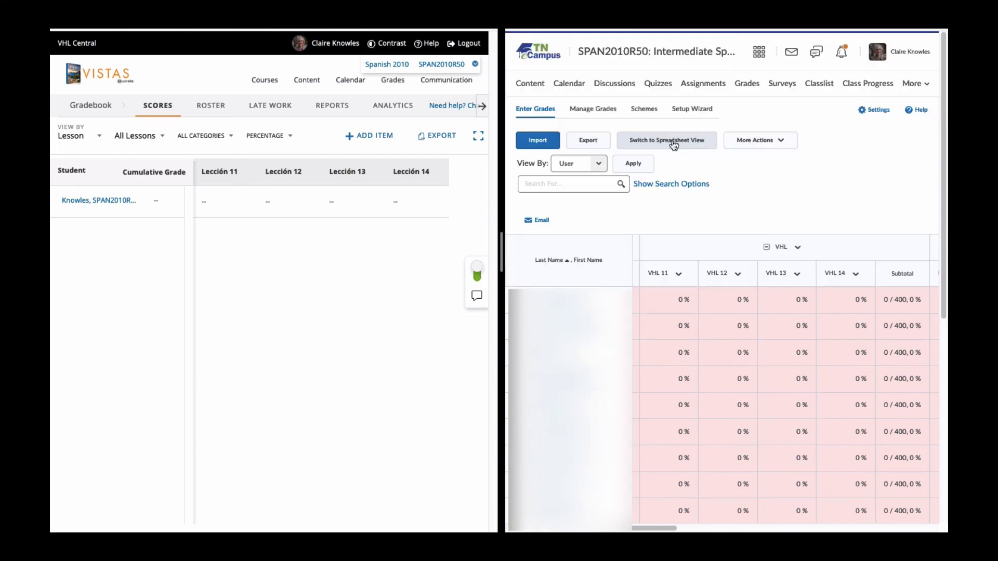
{"action": "left_click", "coordinate": [674, 144]}
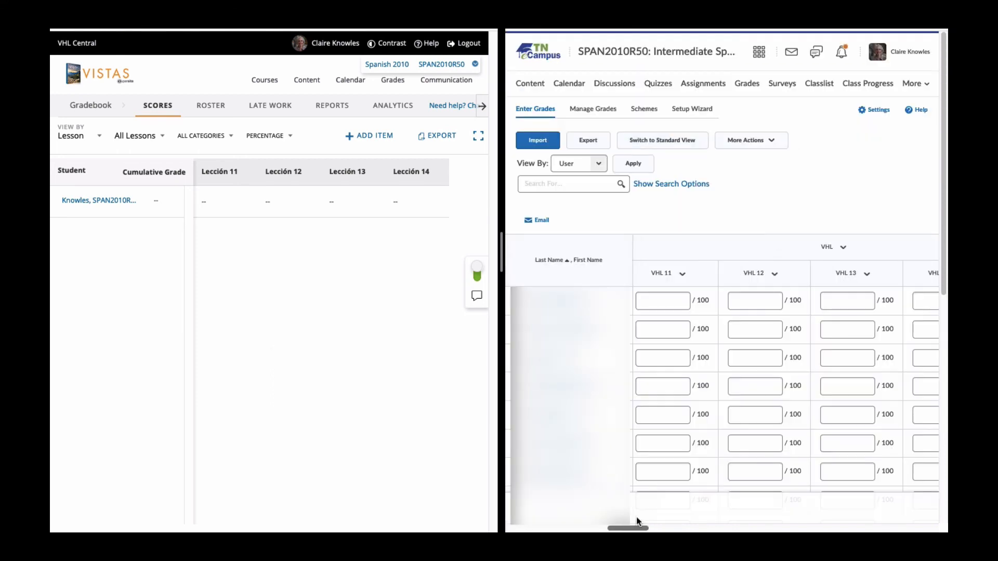